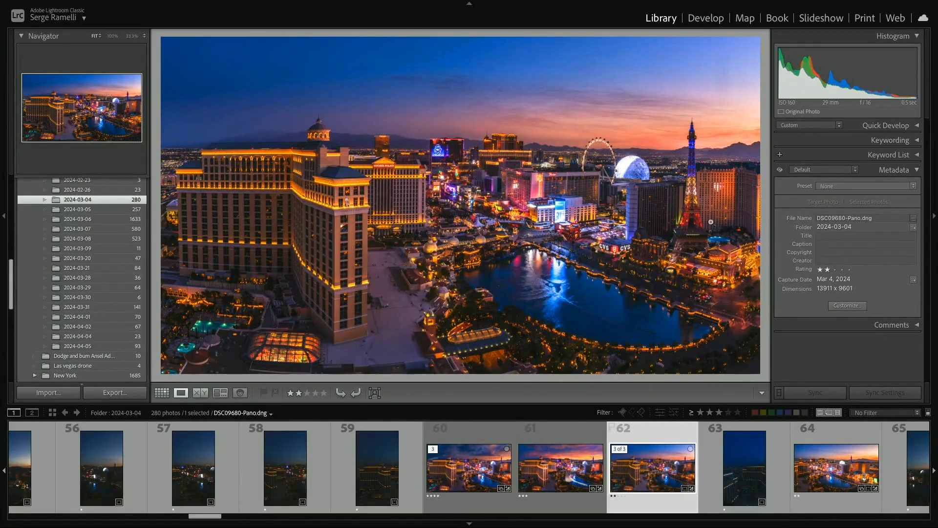
- Compare the Las Vegas Wide.tif, DSC09680-Pano-Edit.tif and original DSC09680-Pano.dng panorama thumbnails
{"action": "left_click", "coordinate": [577, 430]}
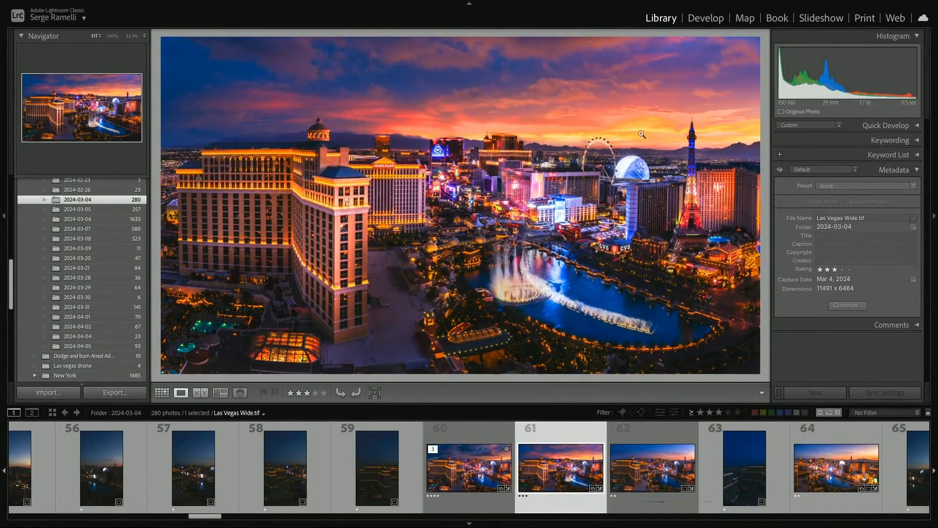
{"action": "left_click", "coordinate": [479, 422]}
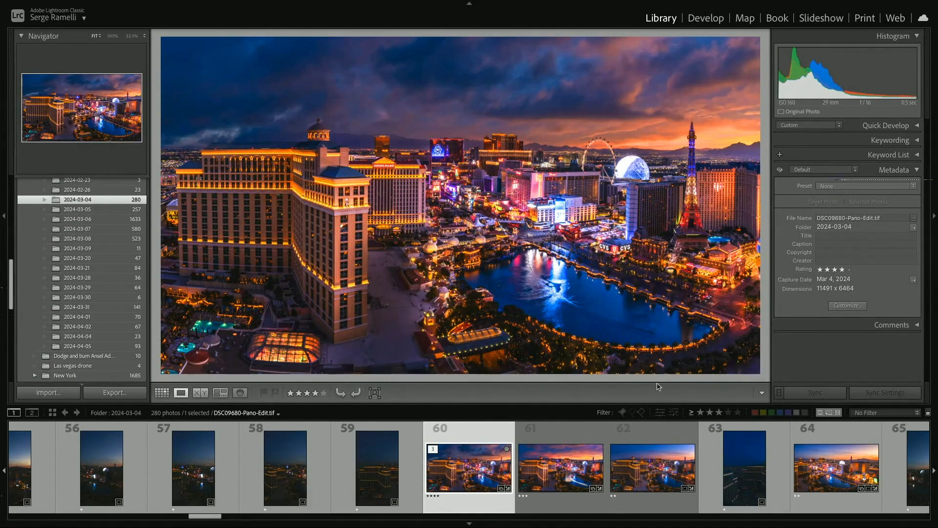
{"action": "left_click", "coordinate": [648, 426]}
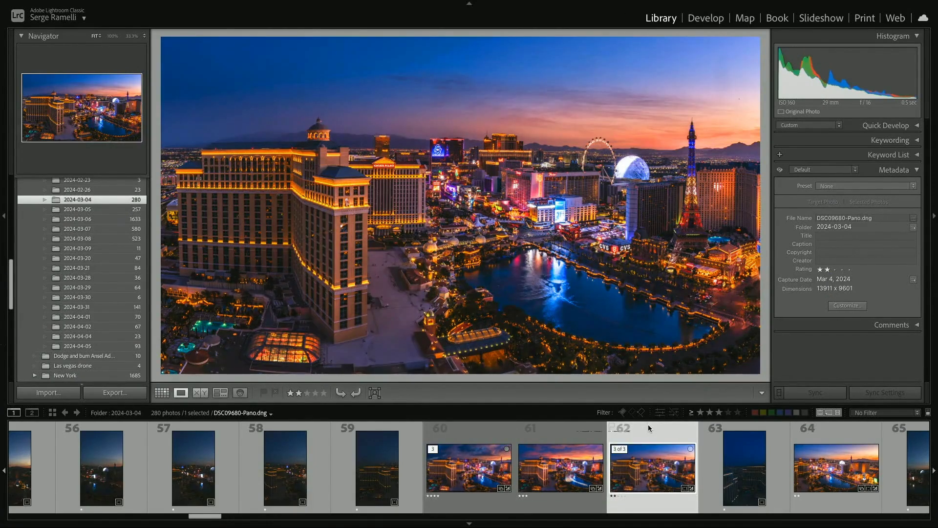
- Send DSC09680-Pano.dng to Adobe Photoshop 2024 for editing
{"action": "right_click", "coordinate": [648, 424]}
{"action": "mouse_move", "coordinate": [699, 278]}
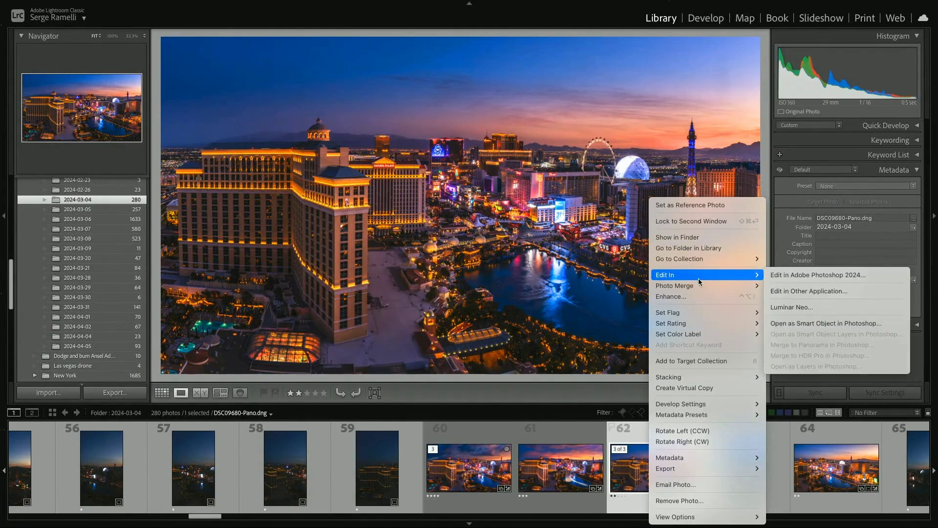
{"action": "left_click", "coordinate": [793, 275]}
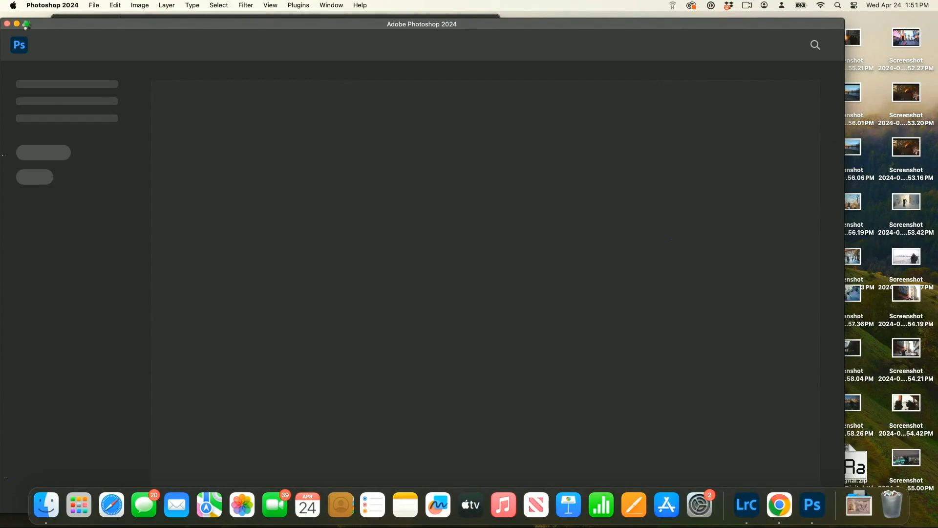
- Maximize the Photoshop window and zoom into the Las Vegas panorama
{"action": "left_click", "coordinate": [26, 24]}
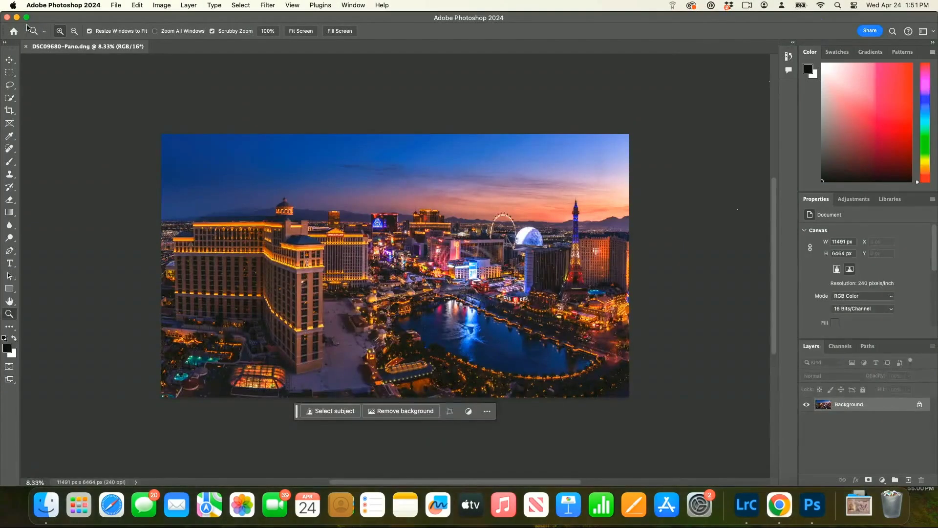
{"action": "left_click", "coordinate": [436, 161]}
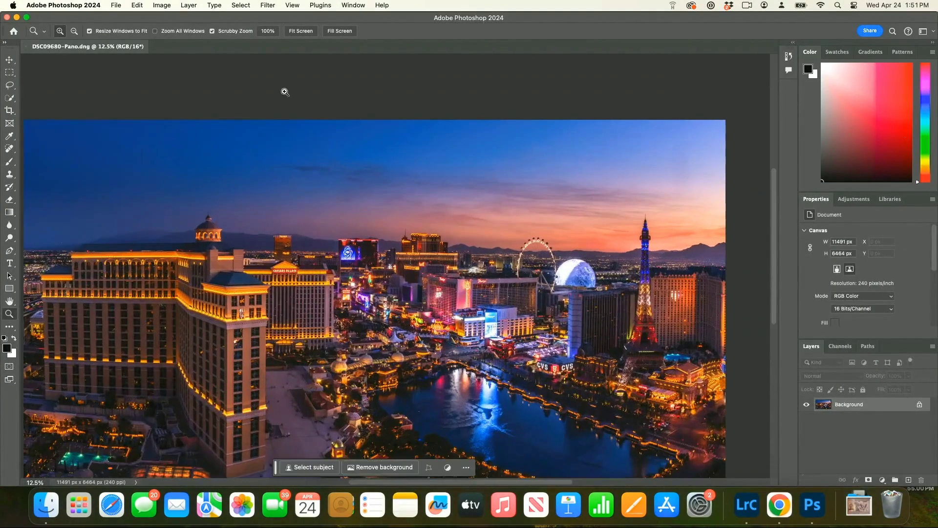
{"action": "left_click", "coordinate": [137, 5]}
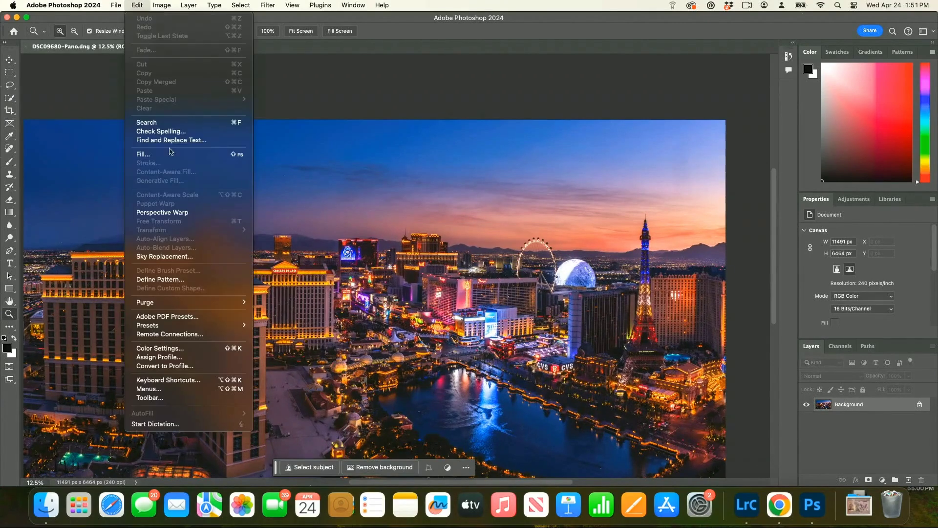
- Start Sky Replacement with Flip turned off and drag the sunset sky slightly lower
{"action": "left_click", "coordinate": [175, 255]}
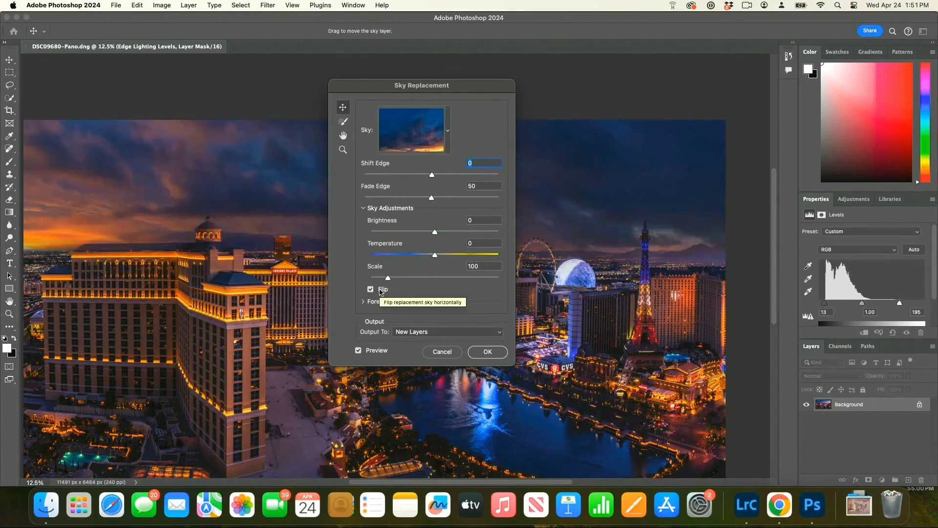
{"action": "left_click", "coordinate": [381, 289]}
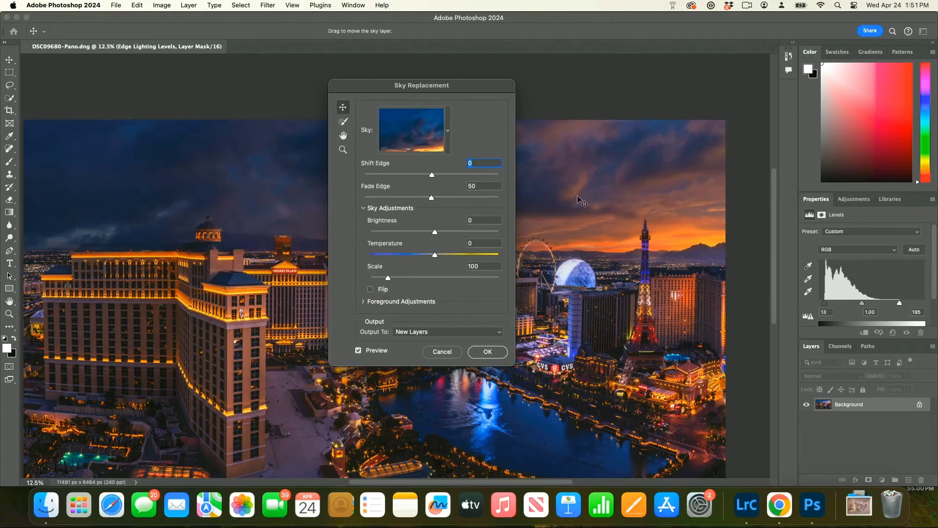
{"action": "mouse_move", "coordinate": [592, 202]}
{"action": "left_mouse_down"}
{"action": "mouse_move", "coordinate": [597, 176]}
{"action": "mouse_move", "coordinate": [605, 220]}
{"action": "mouse_move", "coordinate": [571, 215]}
{"action": "mouse_move", "coordinate": [622, 204]}
{"action": "mouse_move", "coordinate": [562, 205]}
{"action": "mouse_move", "coordinate": [581, 190]}
{"action": "mouse_move", "coordinate": [596, 201]}
{"action": "left_mouse_up"}
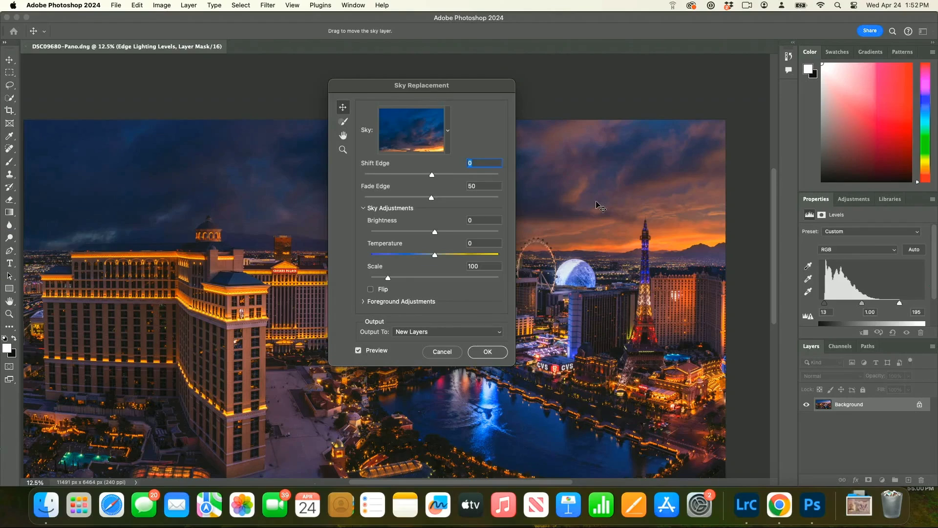
- Browse the preset sky library, starting then cancelling Import Sky Images
{"action": "left_click", "coordinate": [441, 136]}
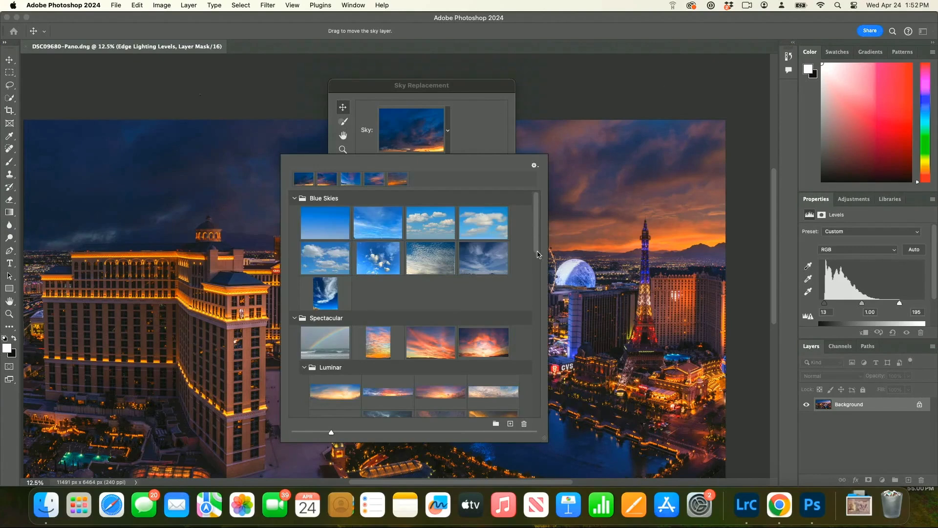
{"action": "left_click_drag", "start_coordinate": [536, 252], "coordinate": [536, 411]}
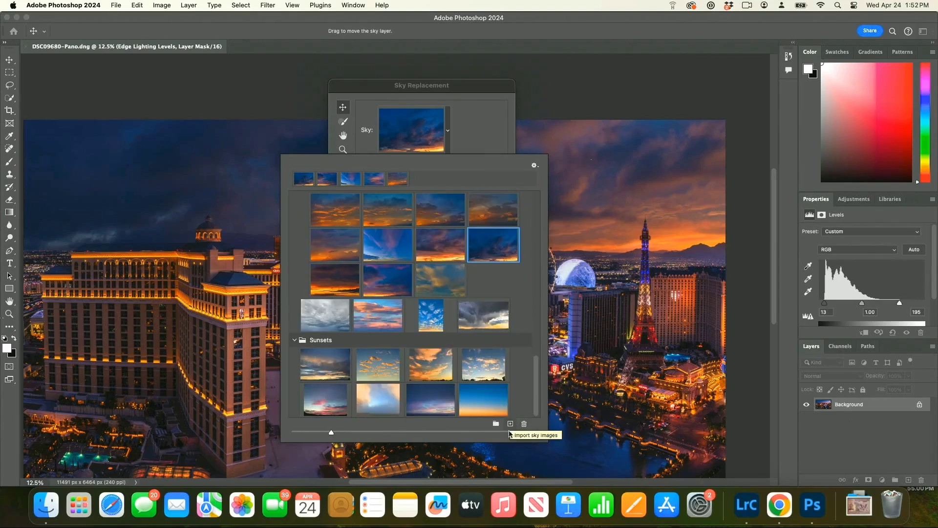
{"action": "left_click", "coordinate": [511, 424]}
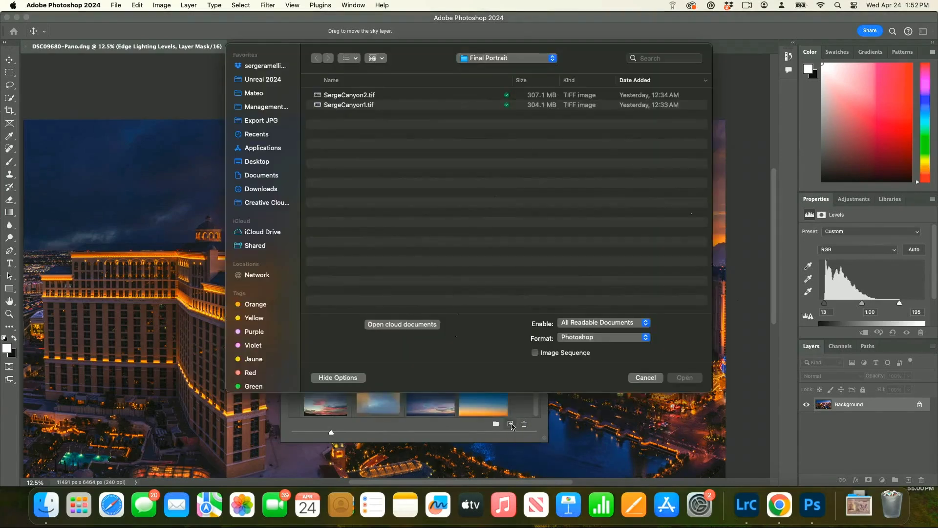
{"action": "left_click", "coordinate": [648, 379]}
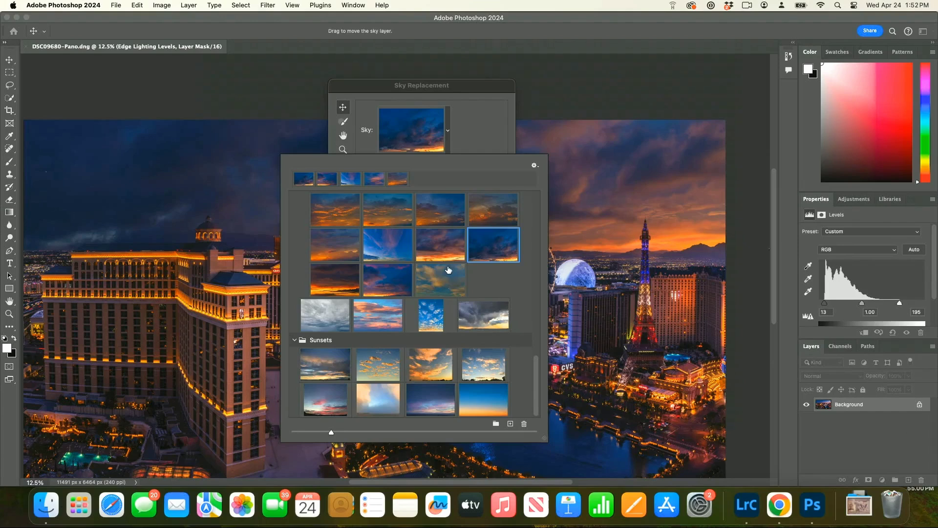
- Pick the deep blue sky preset with sunlit white clouds and close the sky picker
{"action": "scroll", "coordinate": [448, 270], "scroll_direction": "up", "scroll_amount": 2}
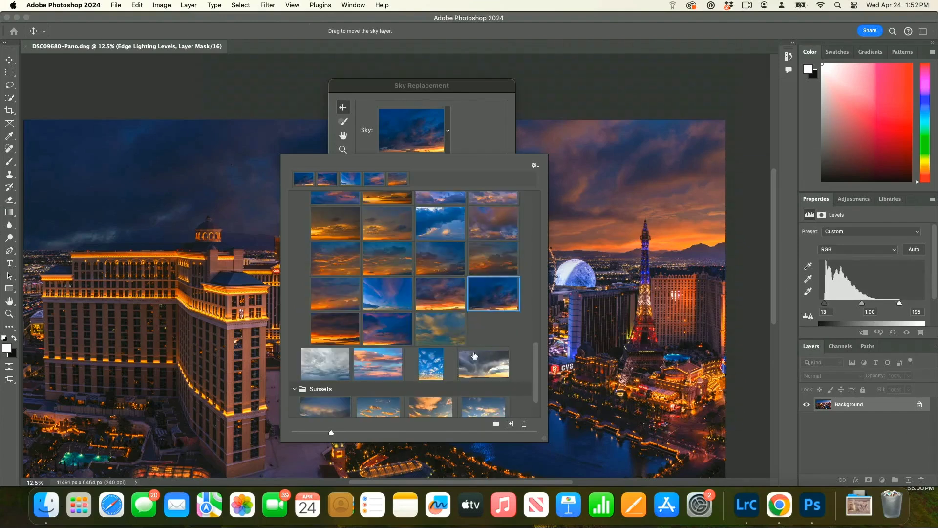
{"action": "right_click", "coordinate": [496, 368]}
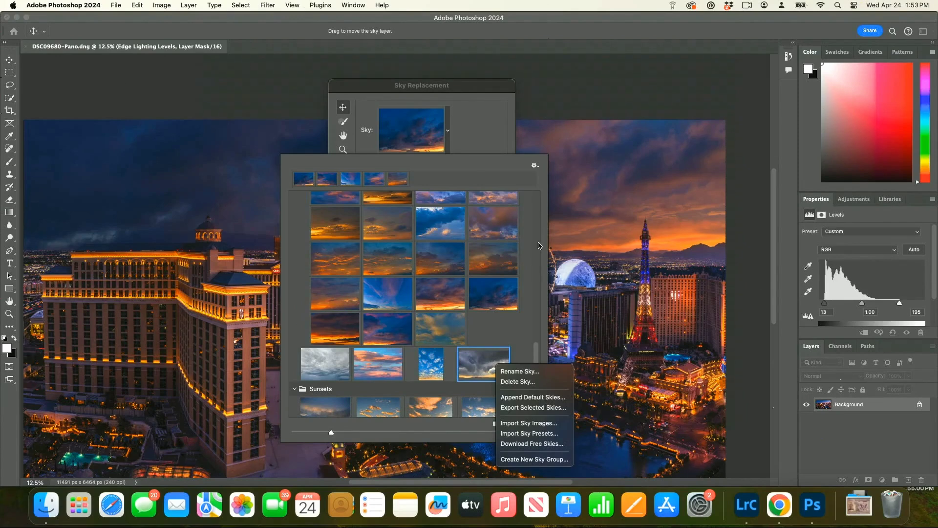
{"action": "left_click", "coordinate": [441, 231]}
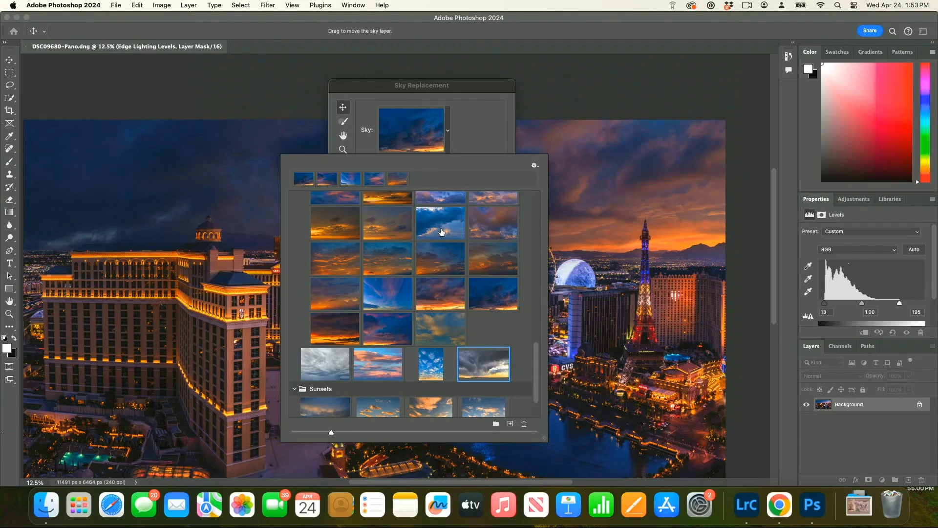
{"action": "left_click", "coordinate": [441, 232]}
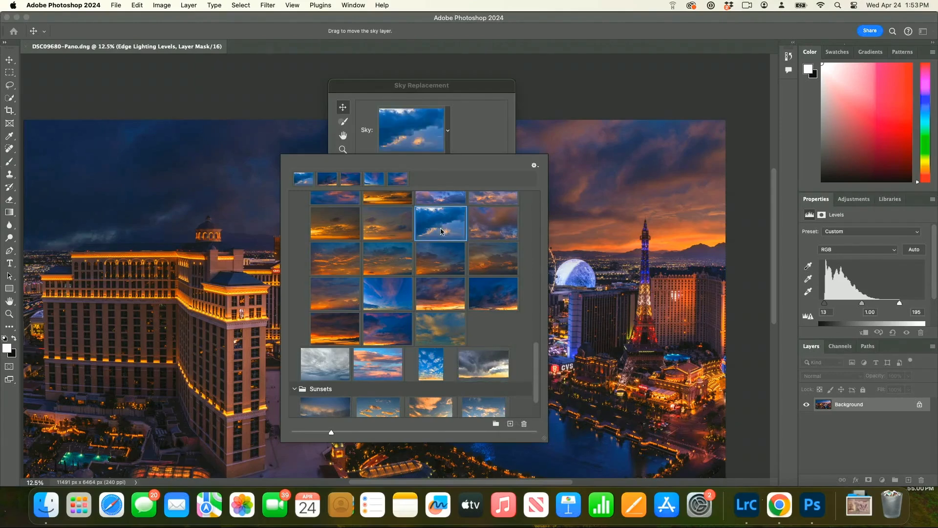
{"action": "left_click", "coordinate": [414, 126]}
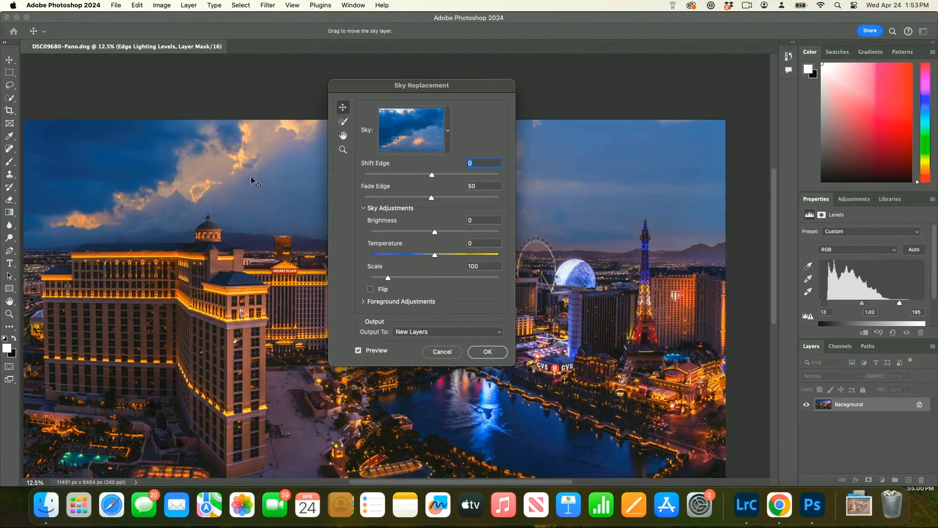
- Try the cloudy Blue Skies preset, then the vivid Spectacular sunset sky
{"action": "left_click", "coordinate": [403, 142]}
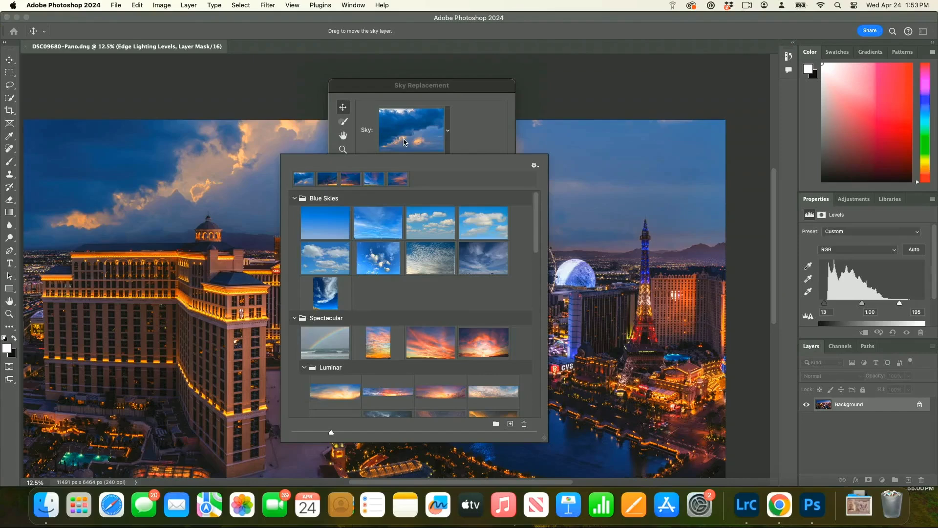
{"action": "left_click", "coordinate": [435, 230]}
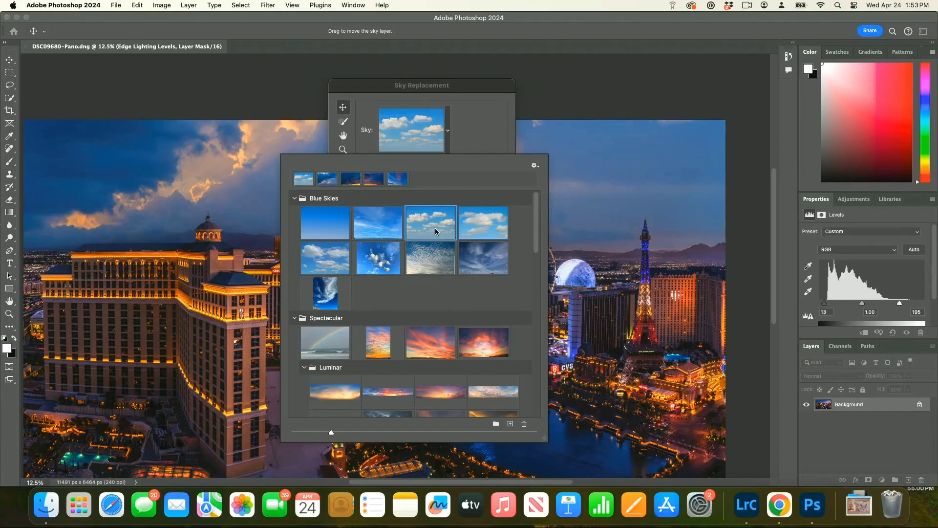
{"action": "double_click", "coordinate": [435, 227]}
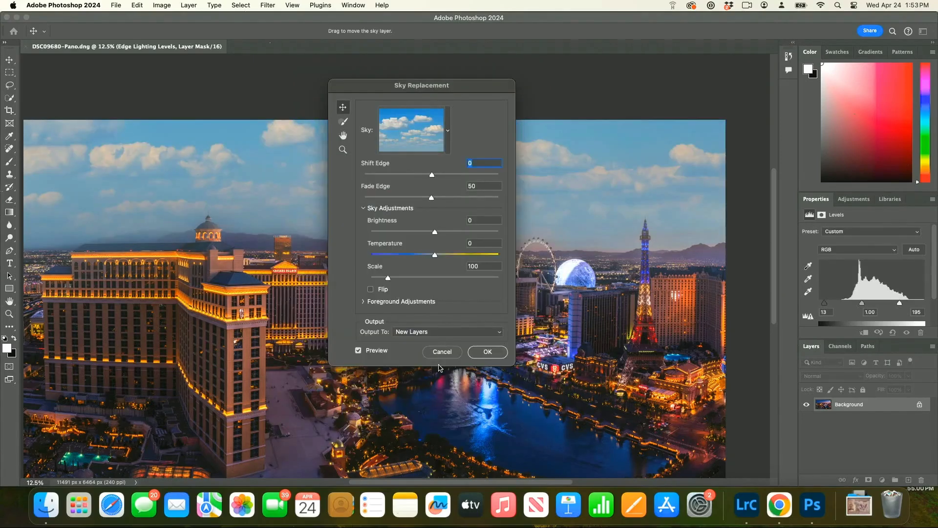
{"action": "left_click", "coordinate": [422, 140]}
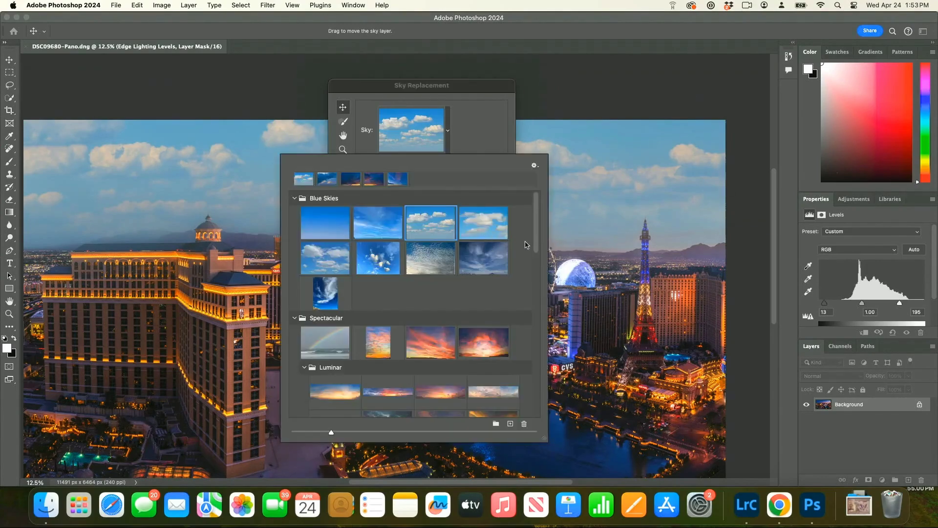
{"action": "scroll", "coordinate": [539, 244], "scroll_direction": "down", "scroll_amount": 1}
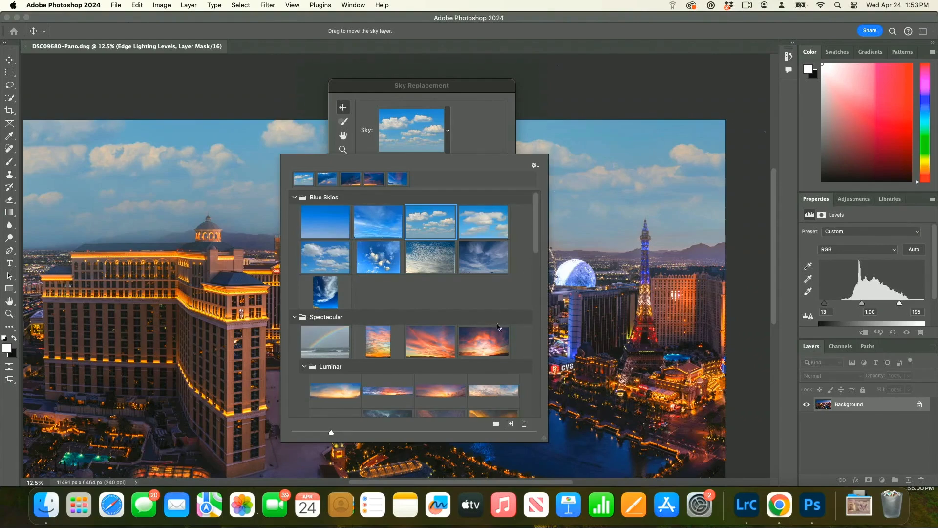
{"action": "left_click", "coordinate": [486, 344]}
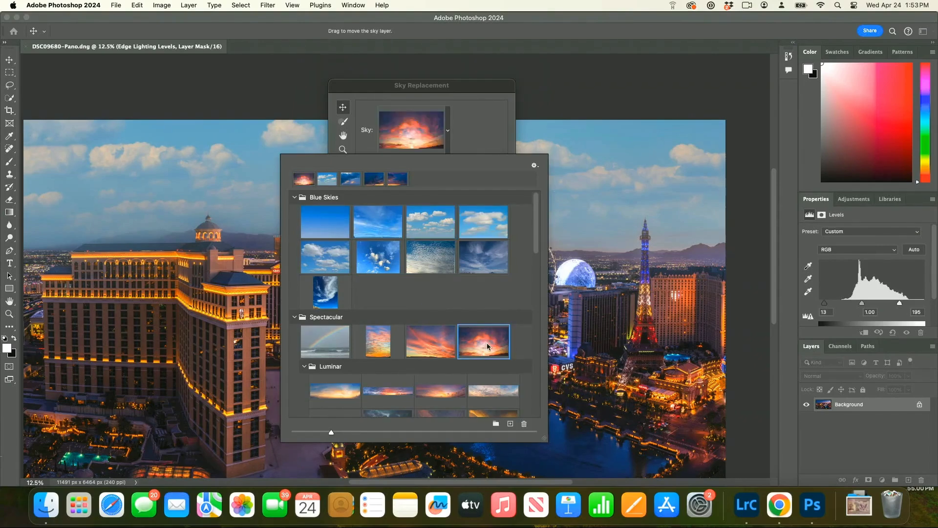
{"action": "left_click", "coordinate": [404, 137]}
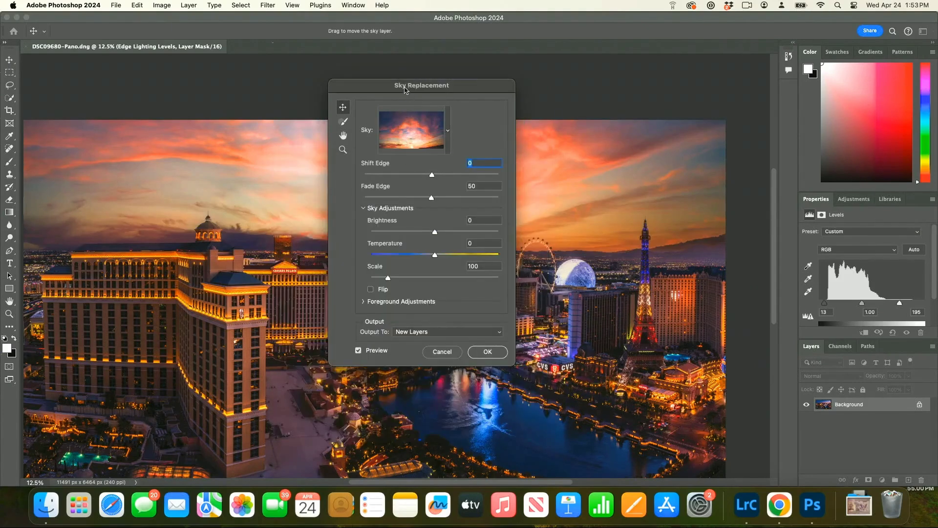
- Choose the orange sunset sky with dark purple clouds from the preset skies
{"action": "left_click_drag", "start_coordinate": [406, 85], "coordinate": [224, 267]}
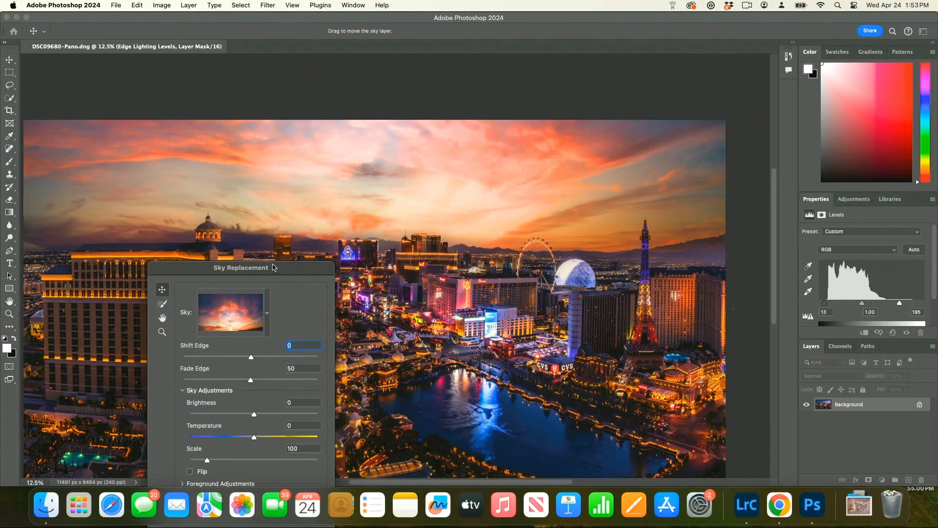
{"action": "left_click_drag", "start_coordinate": [272, 268], "coordinate": [381, 172]}
{"action": "left_click", "coordinate": [341, 234]}
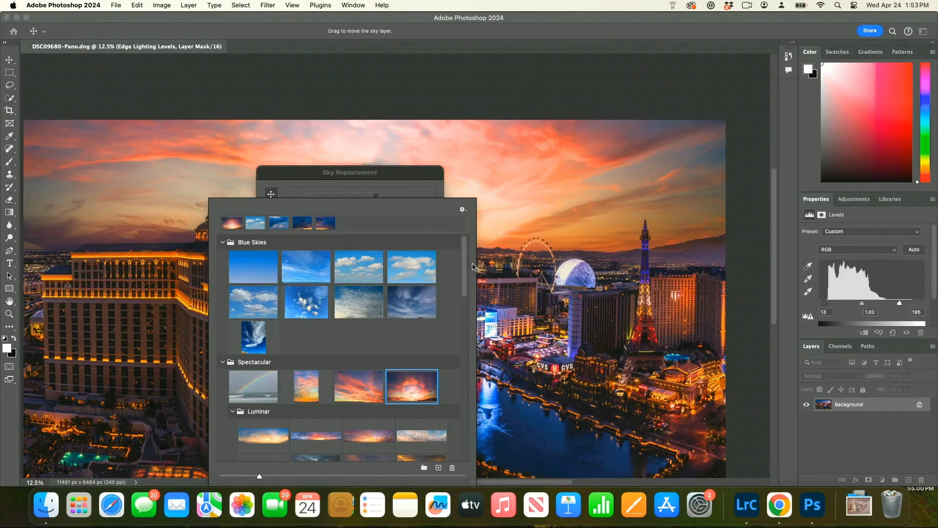
{"action": "left_click_drag", "start_coordinate": [465, 268], "coordinate": [453, 378]}
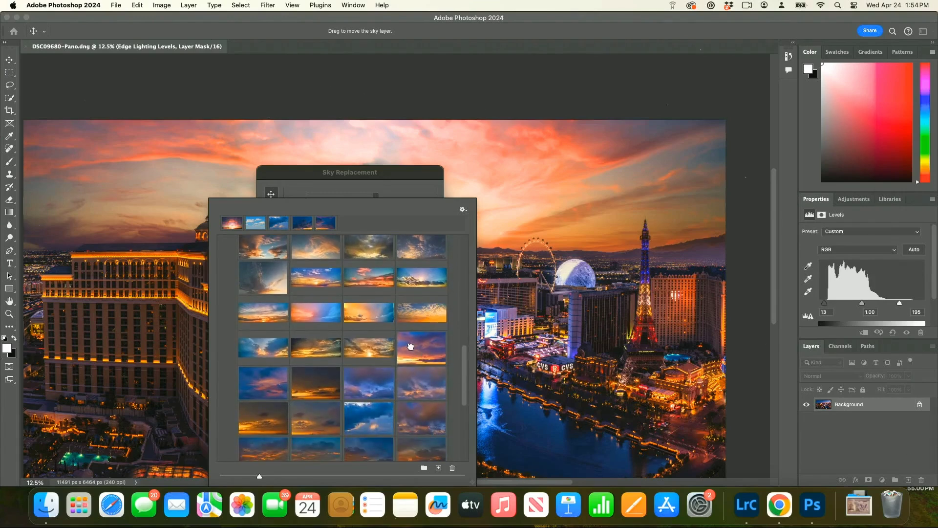
{"action": "left_click", "coordinate": [410, 349]}
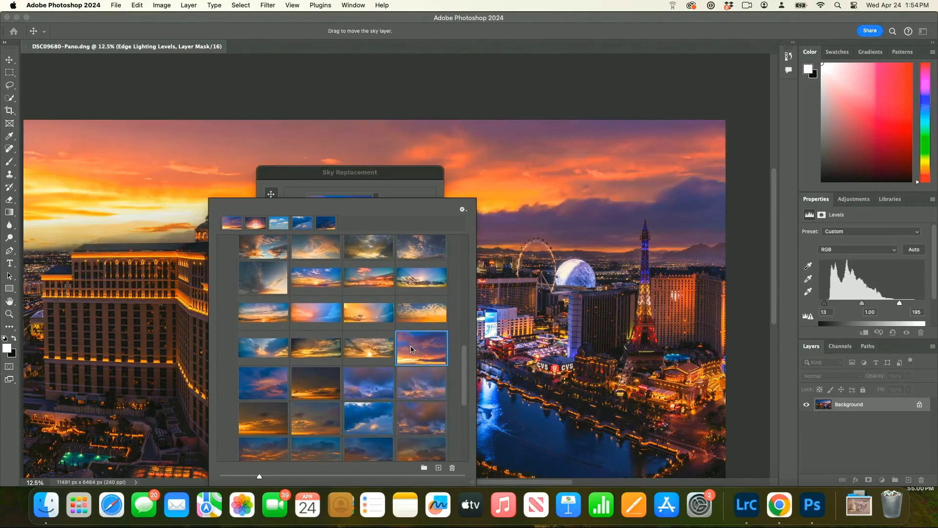
- Drag the sunset sky down behind the skyline and apply it as new layers
{"action": "left_click", "coordinate": [324, 182]}
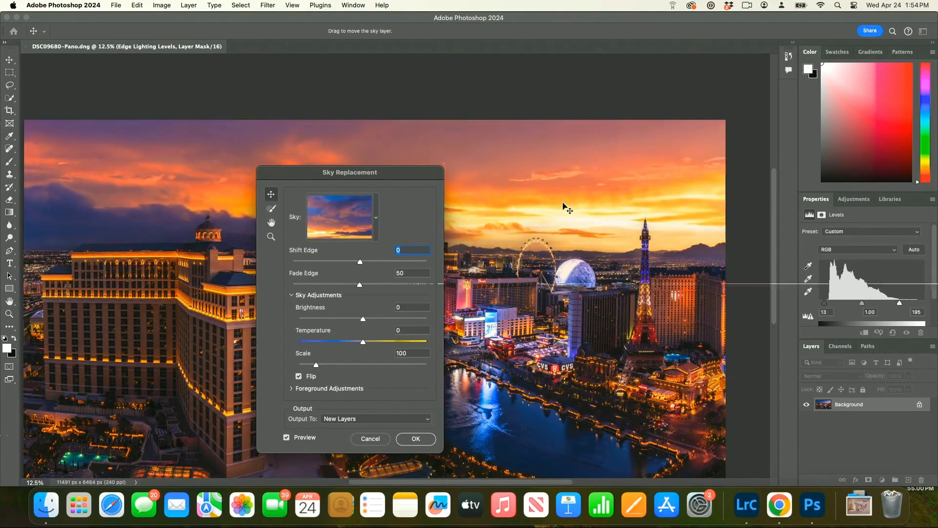
{"action": "left_click_drag", "start_coordinate": [563, 203], "coordinate": [560, 241]}
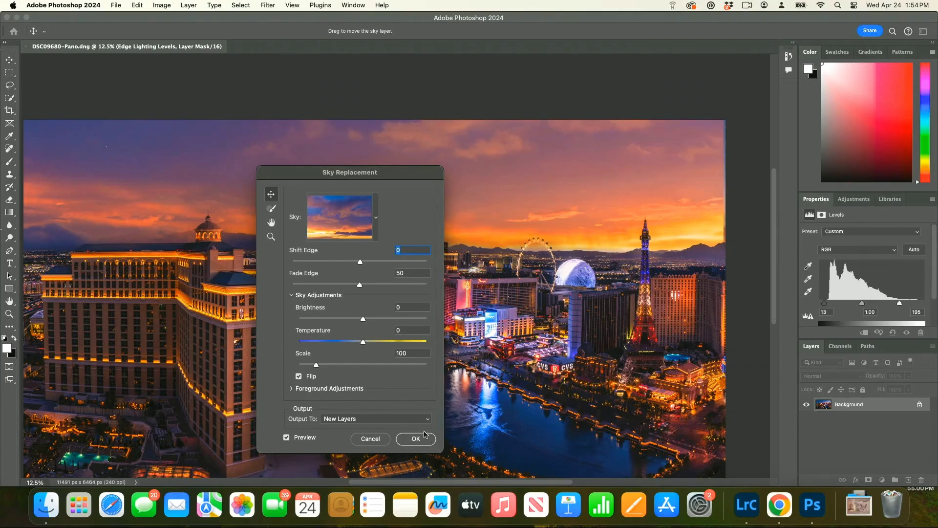
{"action": "left_click", "coordinate": [415, 439]}
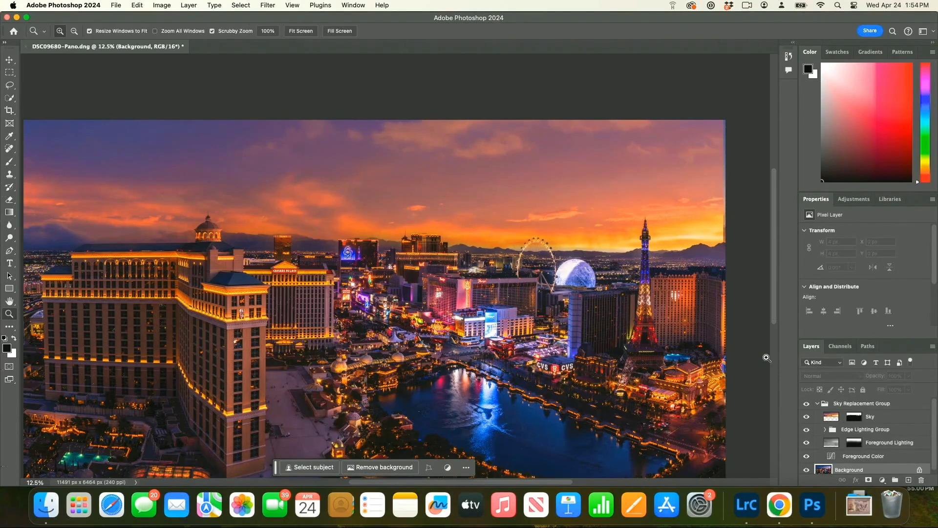
- Duplicate the Sky layer, unlink the copy, and delete its layer mask
{"action": "left_click", "coordinate": [887, 416]}
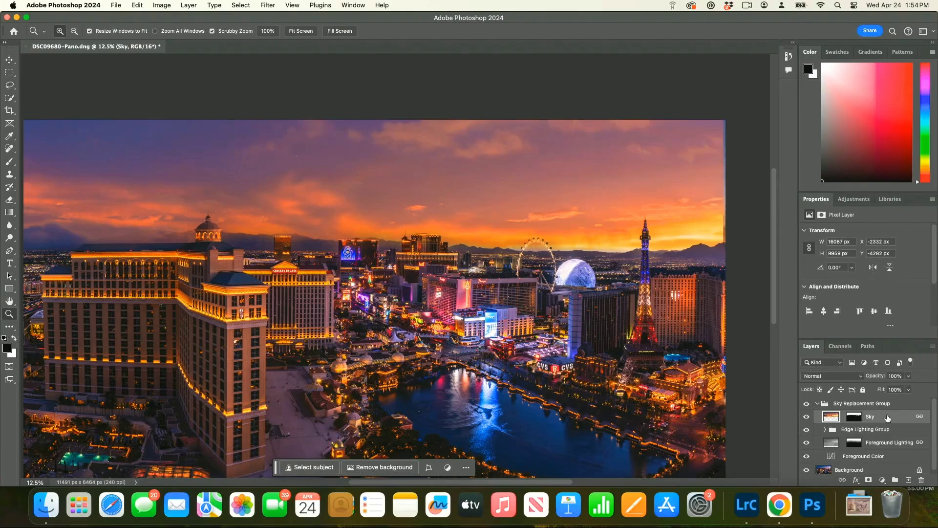
{"action": "key", "text": "super+j"}
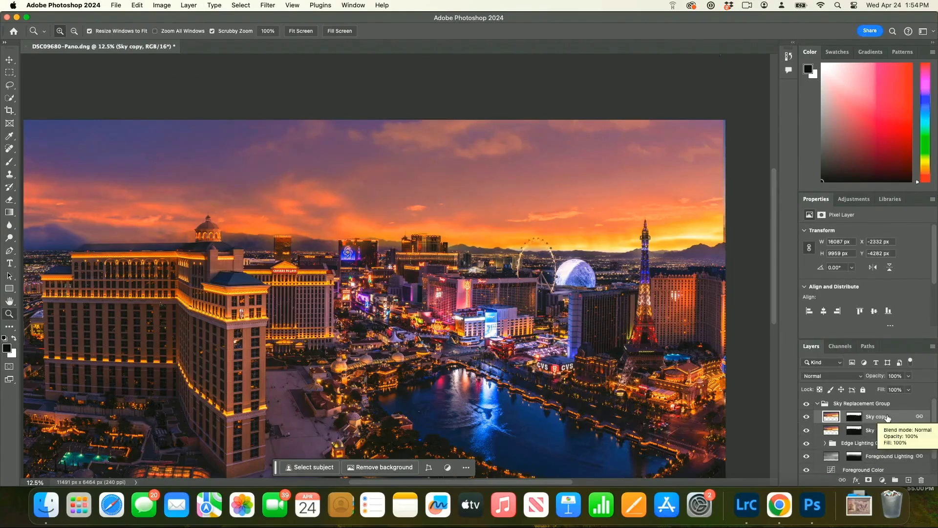
{"action": "right_click", "coordinate": [904, 416]}
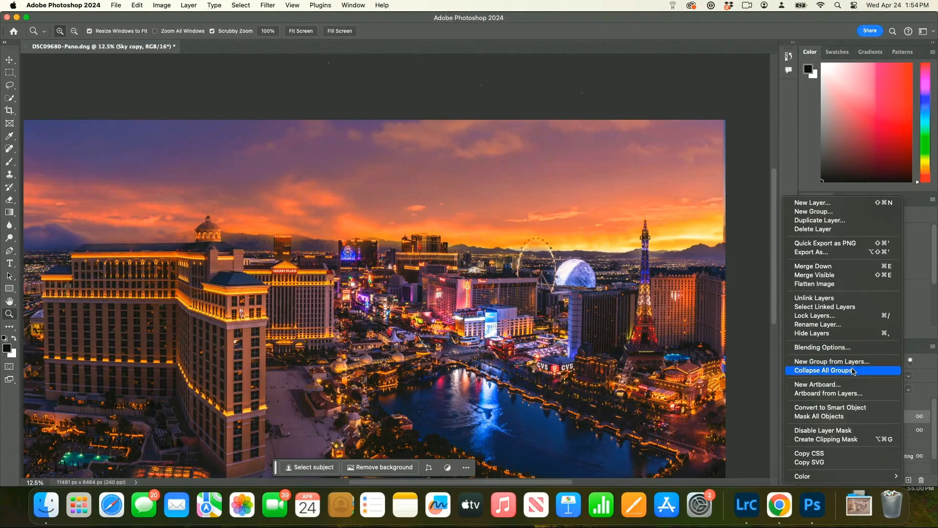
{"action": "left_click", "coordinate": [833, 297]}
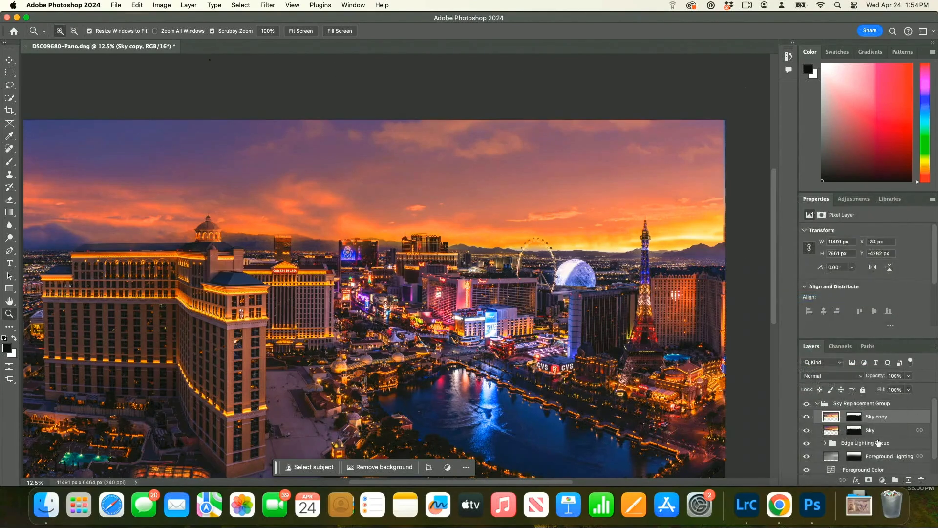
{"action": "left_click", "coordinate": [855, 418]}
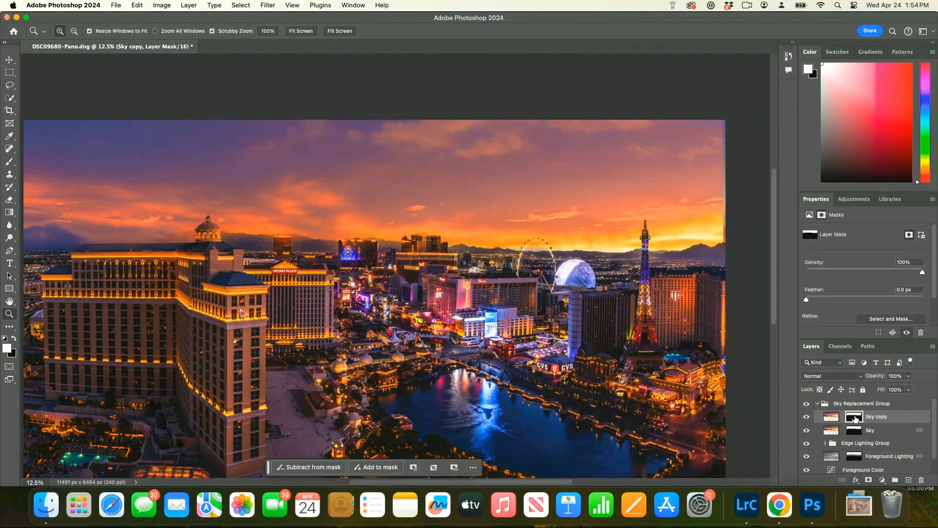
{"action": "right_click", "coordinate": [854, 417]}
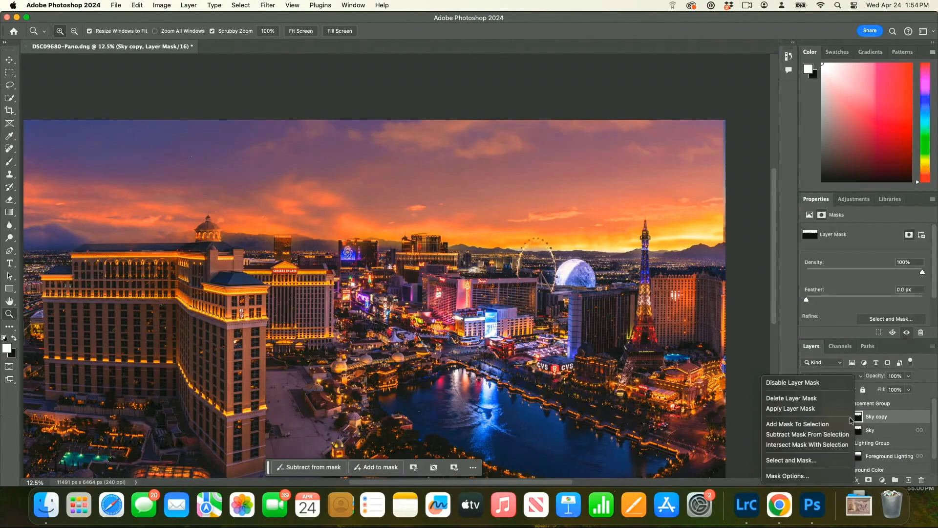
{"action": "left_click", "coordinate": [800, 397]}
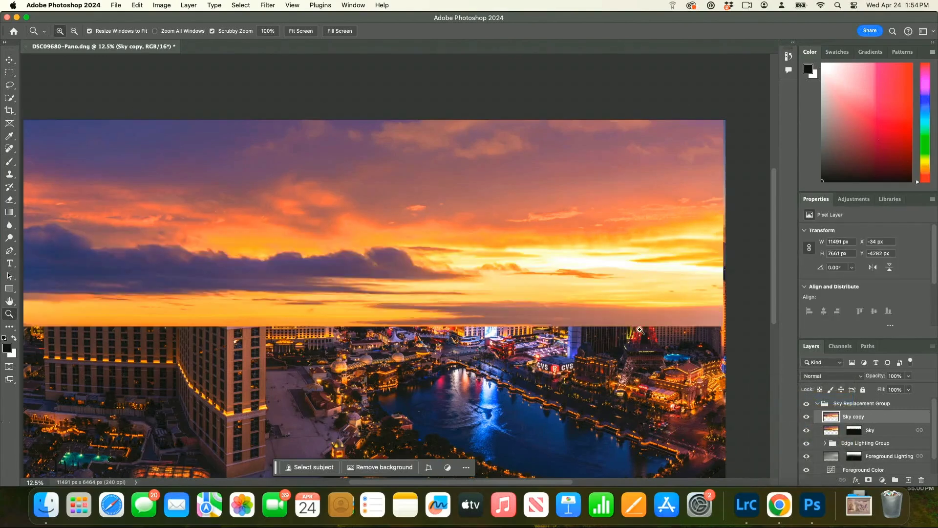
- Flip the Sky copy vertically, drag it down over the water, and set it to Multiply
{"action": "left_click", "coordinate": [542, 338], "text": "alt"}
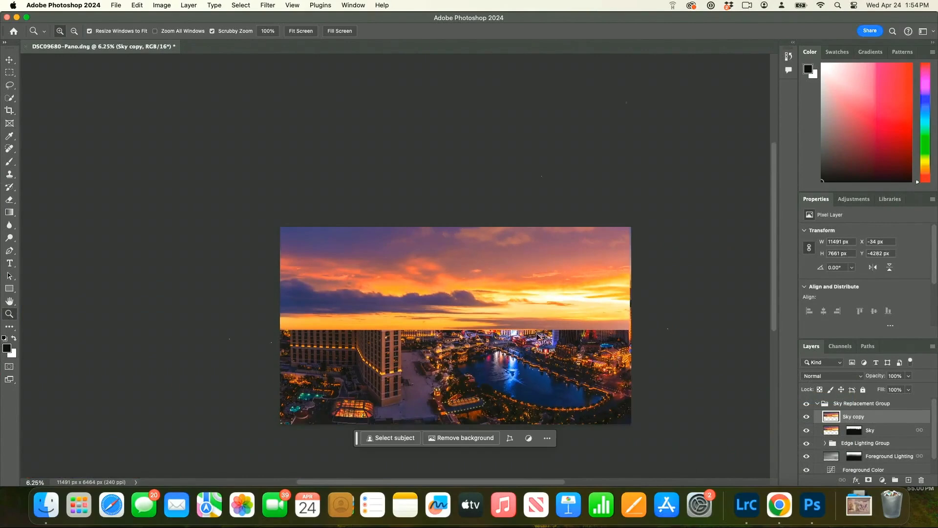
{"action": "key", "text": "super+t"}
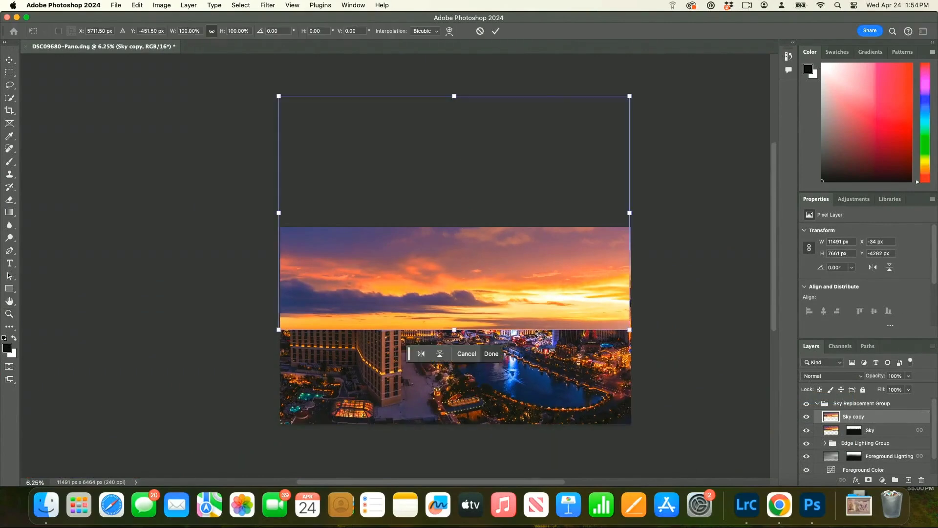
{"action": "right_click", "coordinate": [532, 312]}
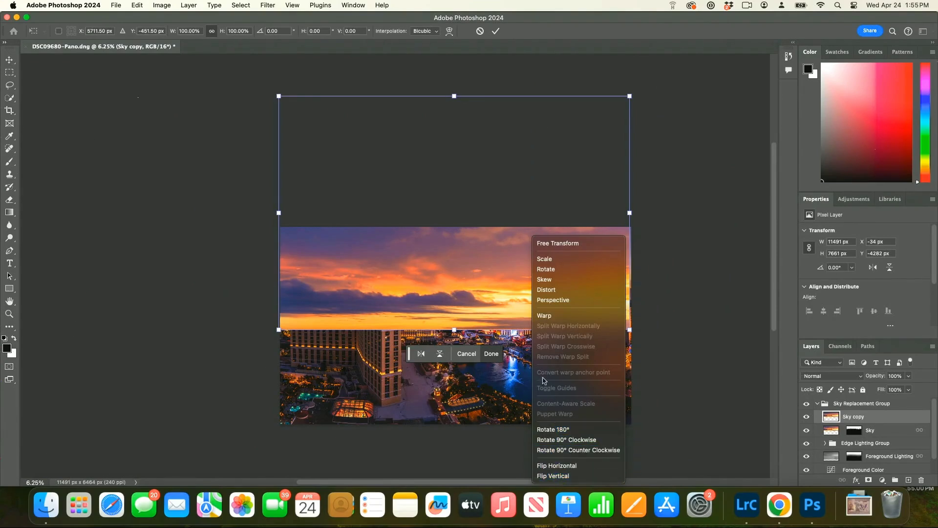
{"action": "left_click", "coordinate": [554, 476]}
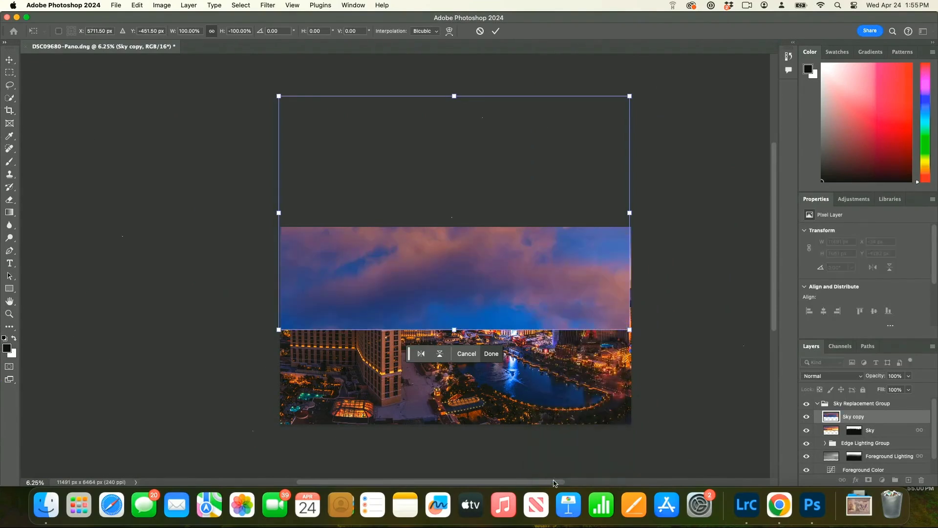
{"action": "left_click_drag", "start_coordinate": [491, 259], "coordinate": [488, 388]}
{"action": "left_click_drag", "start_coordinate": [476, 332], "coordinate": [473, 418]}
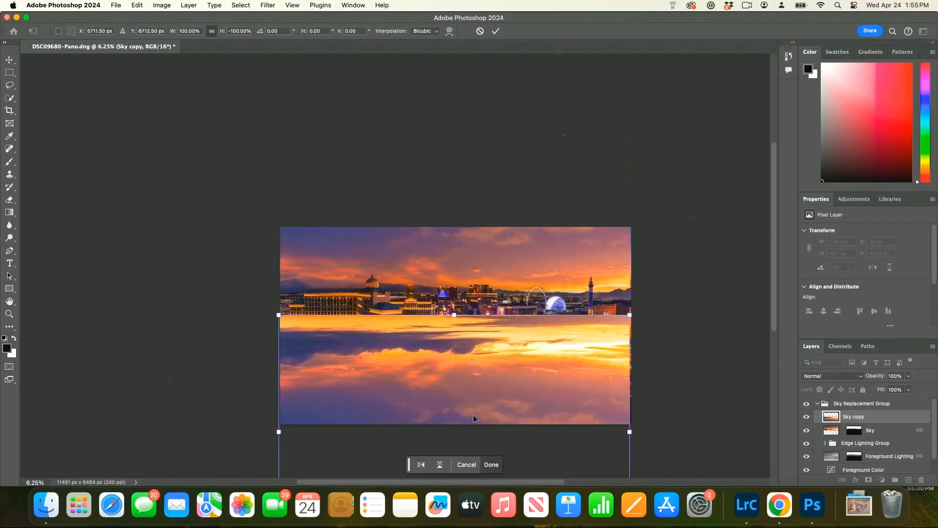
{"action": "left_click_drag", "start_coordinate": [505, 367], "coordinate": [506, 382]}
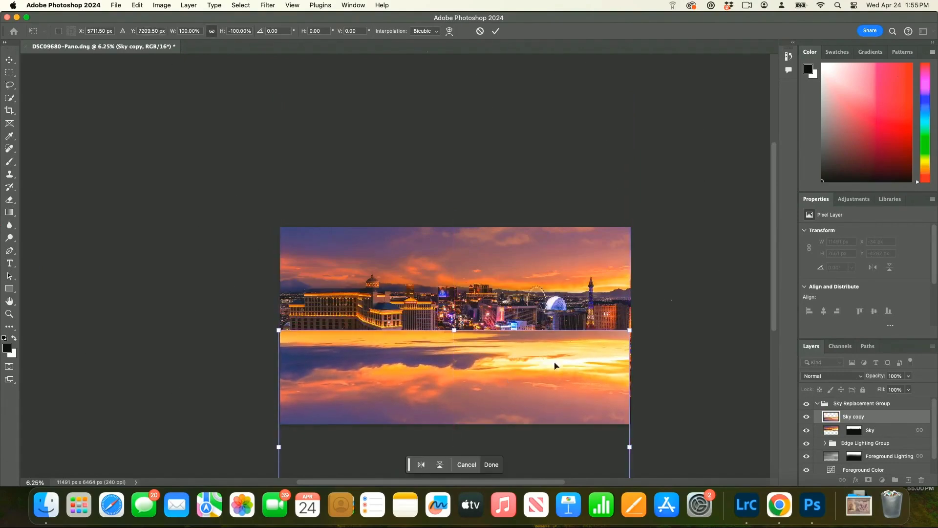
{"action": "left_click", "coordinate": [834, 379]}
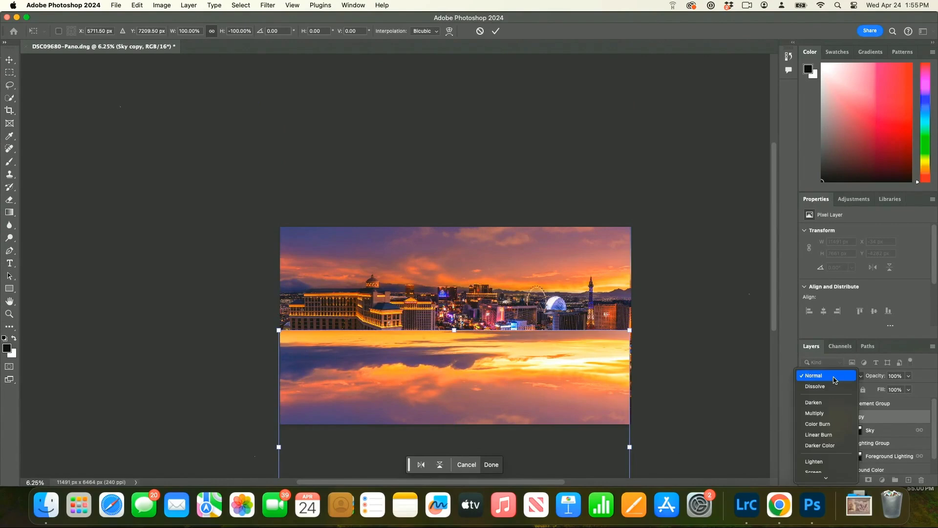
{"action": "left_click", "coordinate": [828, 416]}
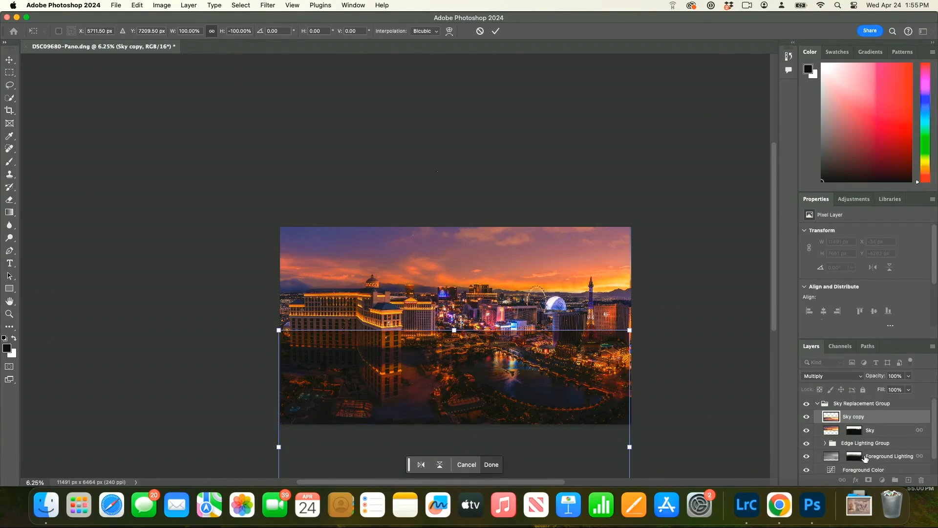
- Add a black hide-all mask to the Sky copy and paint the reflection onto the fountain lake
{"action": "key", "text": "Return"}
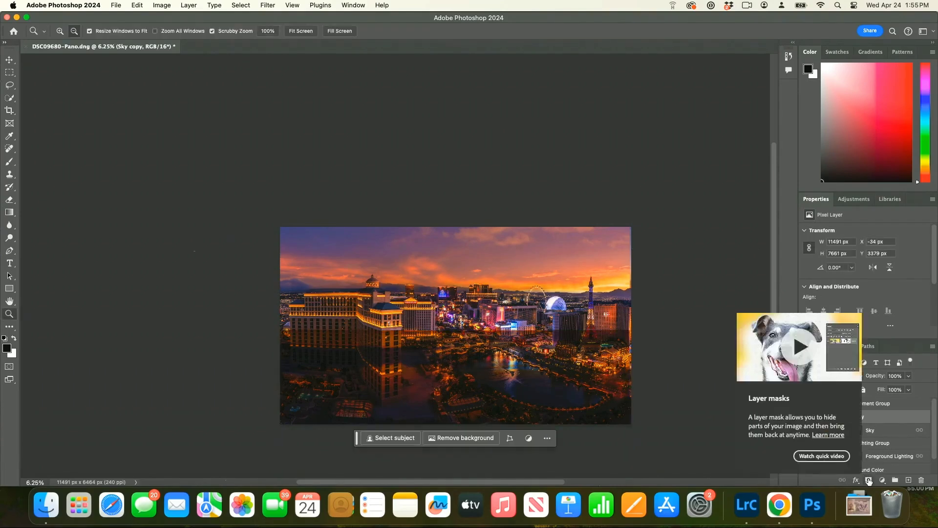
{"action": "left_click", "coordinate": [869, 480]}
{"action": "key", "text": "z"}
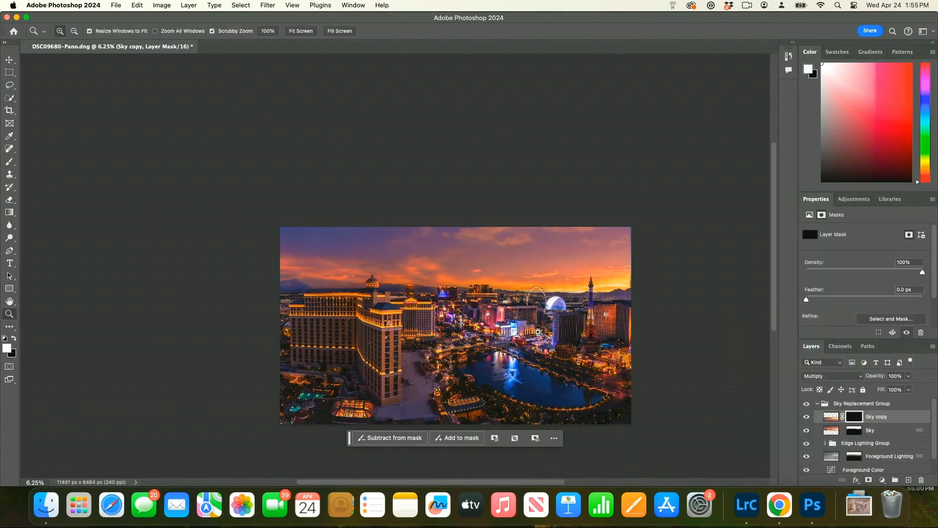
{"action": "key", "text": "b"}
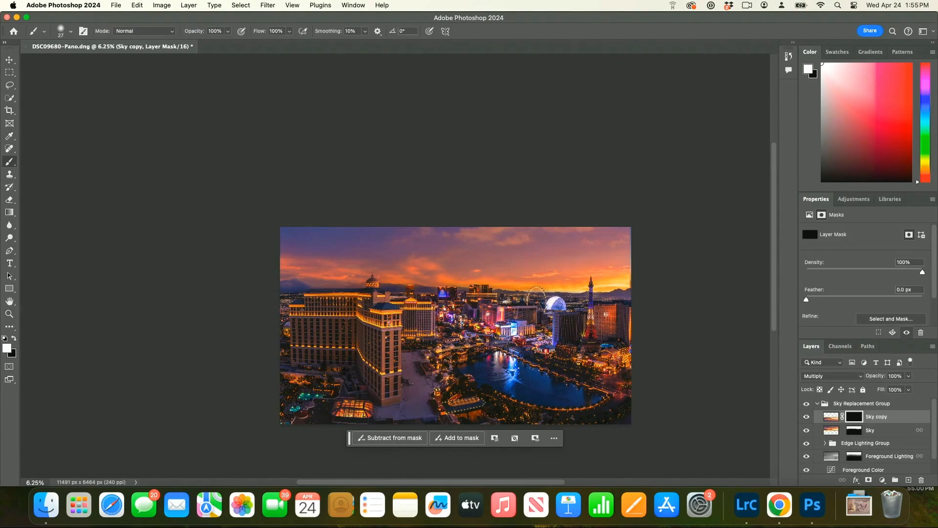
{"action": "left_click_drag", "start_coordinate": [498, 361], "coordinate": [550, 338], "text": "ctrl+alt"}
{"action": "mouse_move", "coordinate": [523, 374]}
{"action": "left_mouse_down"}
{"action": "mouse_move", "coordinate": [542, 386]}
{"action": "mouse_move", "coordinate": [493, 376]}
{"action": "mouse_move", "coordinate": [552, 393]}
{"action": "mouse_move", "coordinate": [498, 372]}
{"action": "mouse_move", "coordinate": [535, 366]}
{"action": "left_mouse_up"}
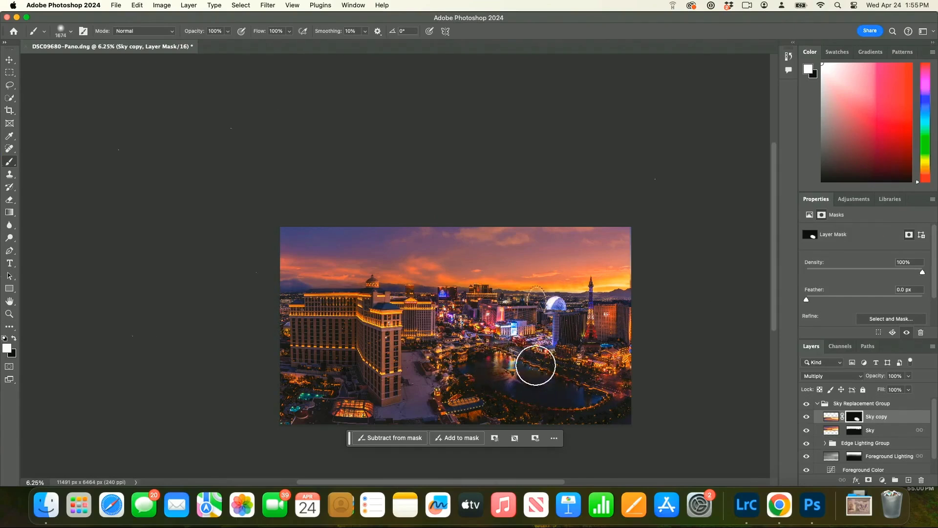
- Compare the reflection on and off, then lower its opacity to about 53%
{"action": "left_click", "coordinate": [810, 417]}
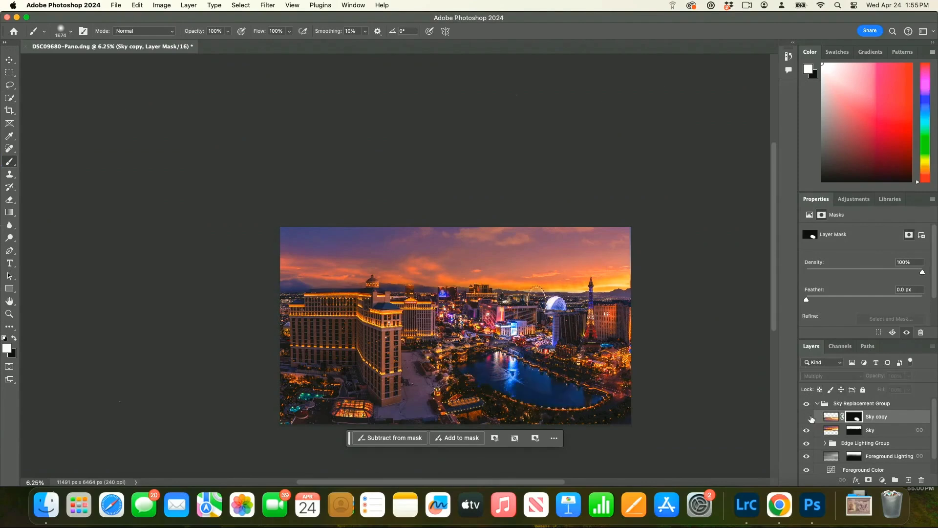
{"action": "left_click", "coordinate": [811, 417]}
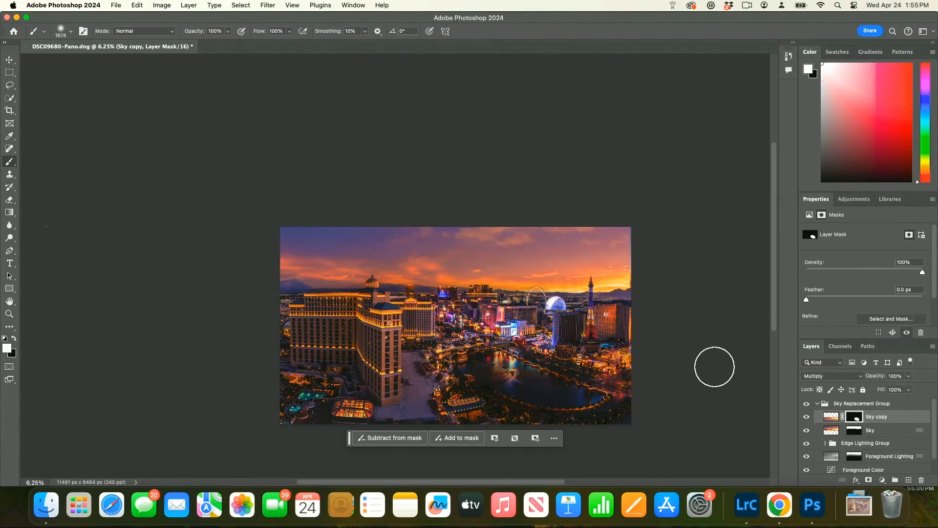
{"action": "left_click", "coordinate": [907, 375]}
{"action": "left_click", "coordinate": [890, 389]}
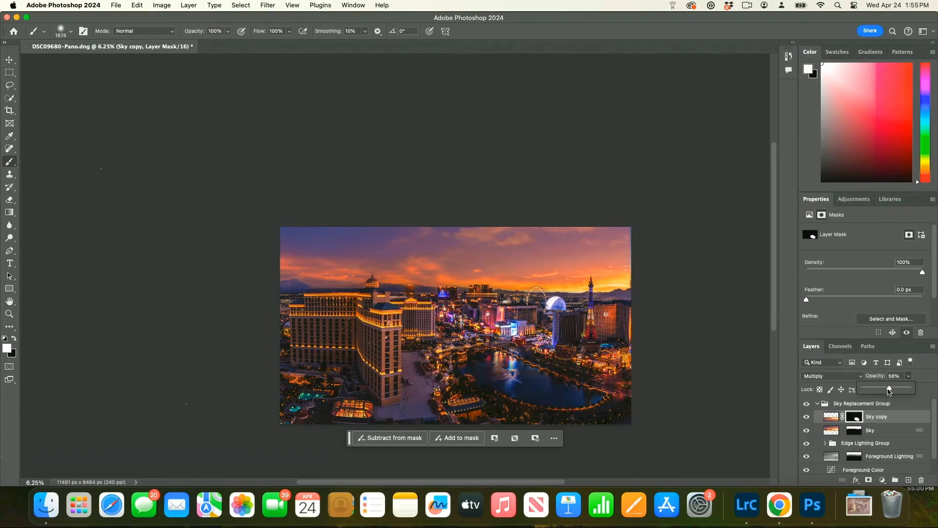